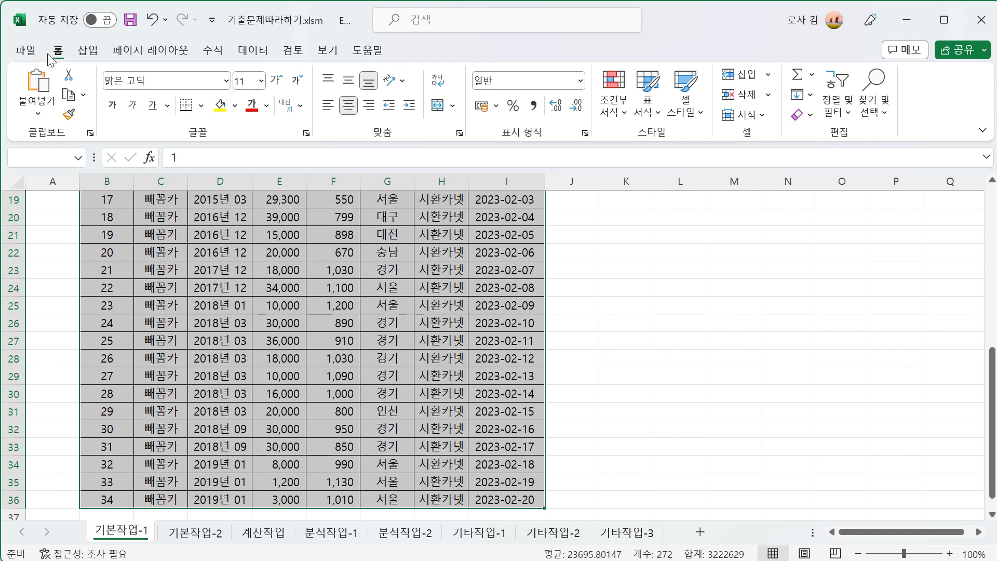
# - Start a new conditional formatting rule for the selected data rows that uses a formula to determine which cells to format
pyautogui.click(623, 110)
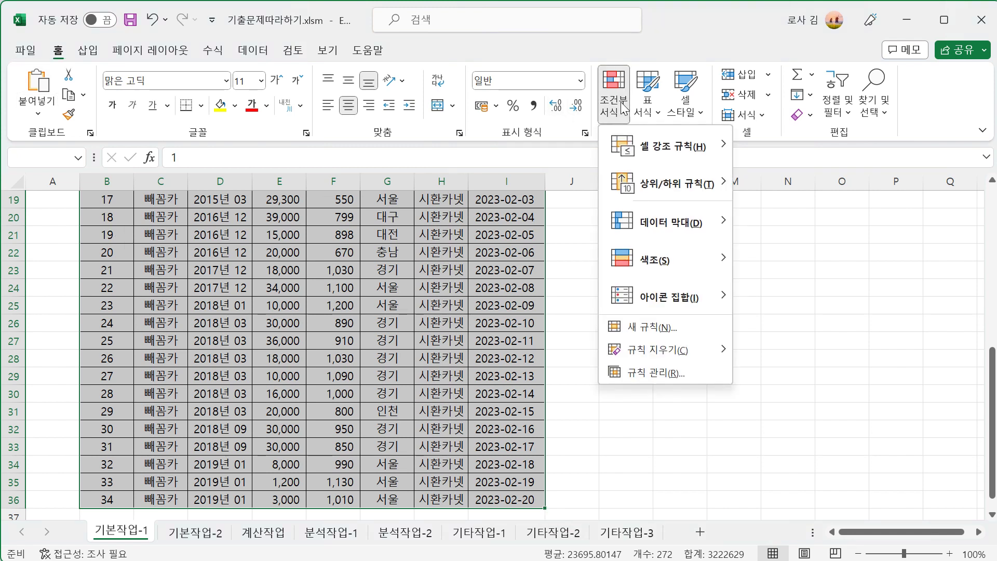
pyautogui.click(645, 329)
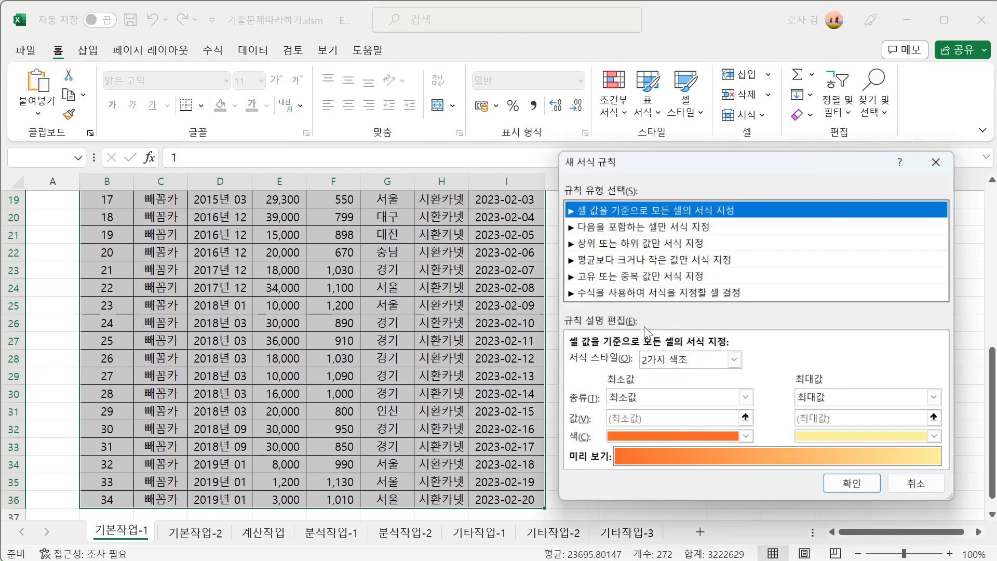
pyautogui.click(604, 293)
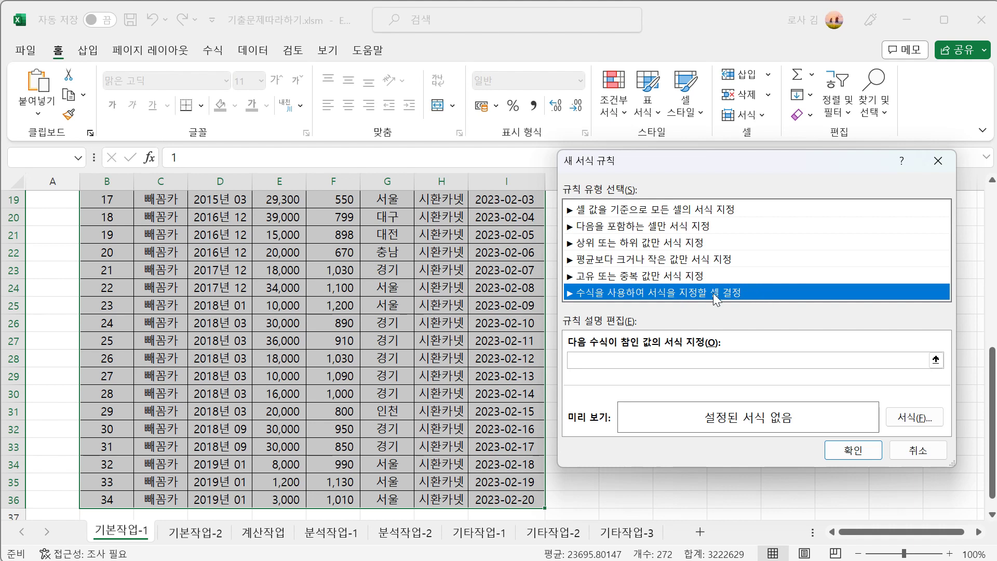
# - Begin the rule formula with =and(or( to combine the conditions
pyautogui.click(603, 362)
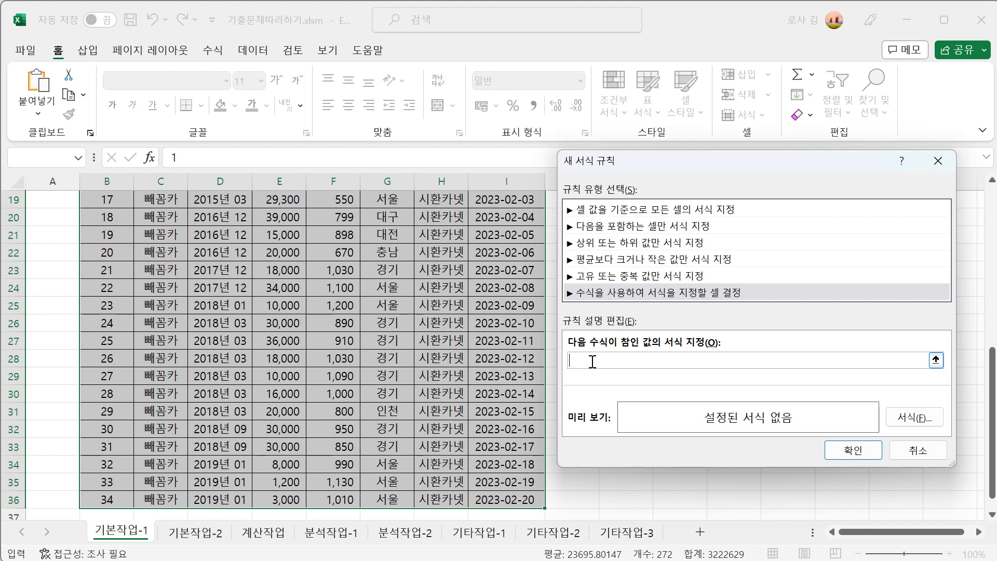
pyautogui.write('=and(')
pyautogui.write('or(')
pyautogui.click(592, 362)
pyautogui.write('(')
pyautogui.scroll(2, 250, 331)
pyautogui.scroll(4, 249, 331)
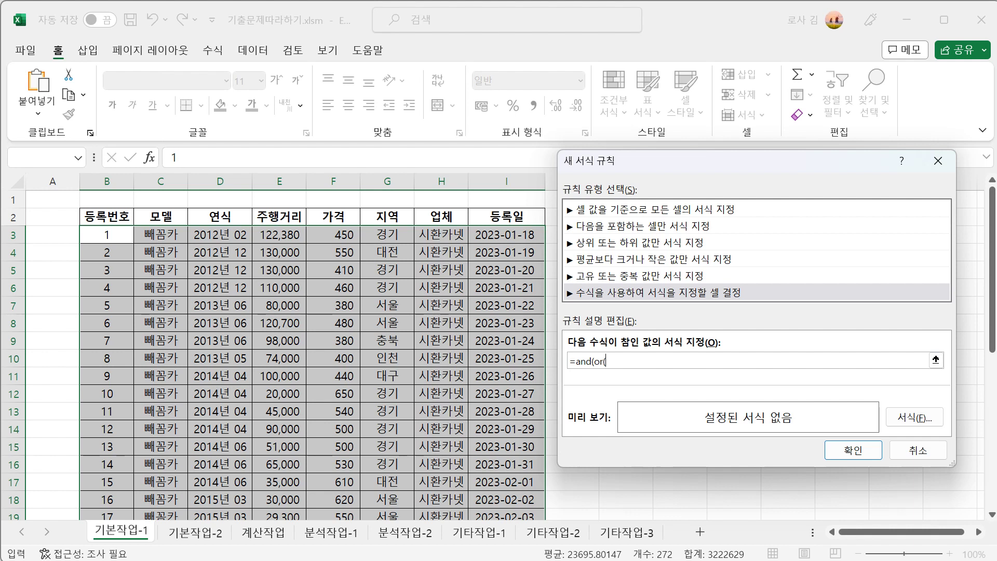
# - Add the first year condition left($D3,4)="2014" to the rule formula, locking only column D
pyautogui.write('left(')
pyautogui.click(222, 237)
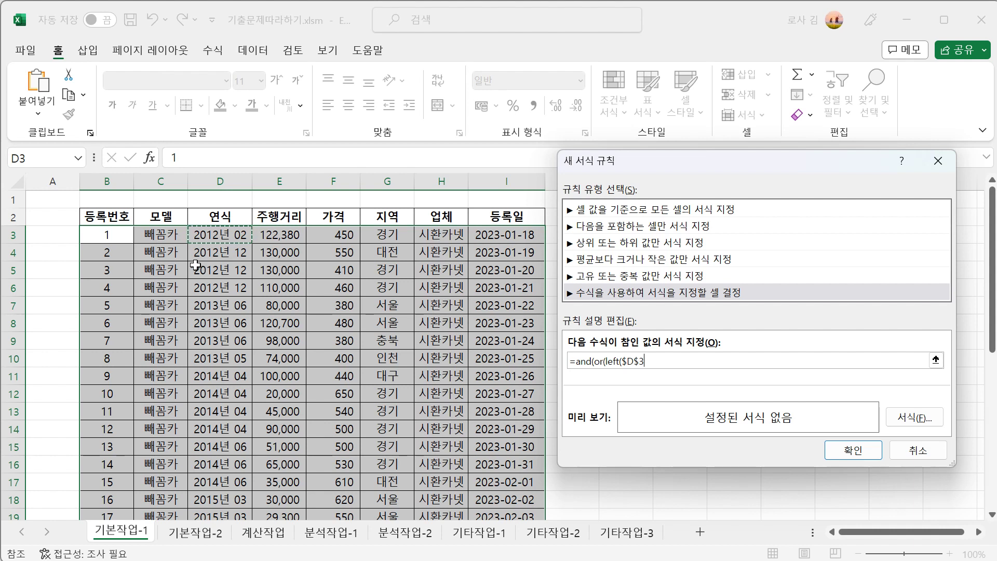
pyautogui.click(632, 362)
pyautogui.press('BackSpace')
pyautogui.write('D')
pyautogui.press('F4')
pyautogui.press('F4')
pyautogui.write(',')
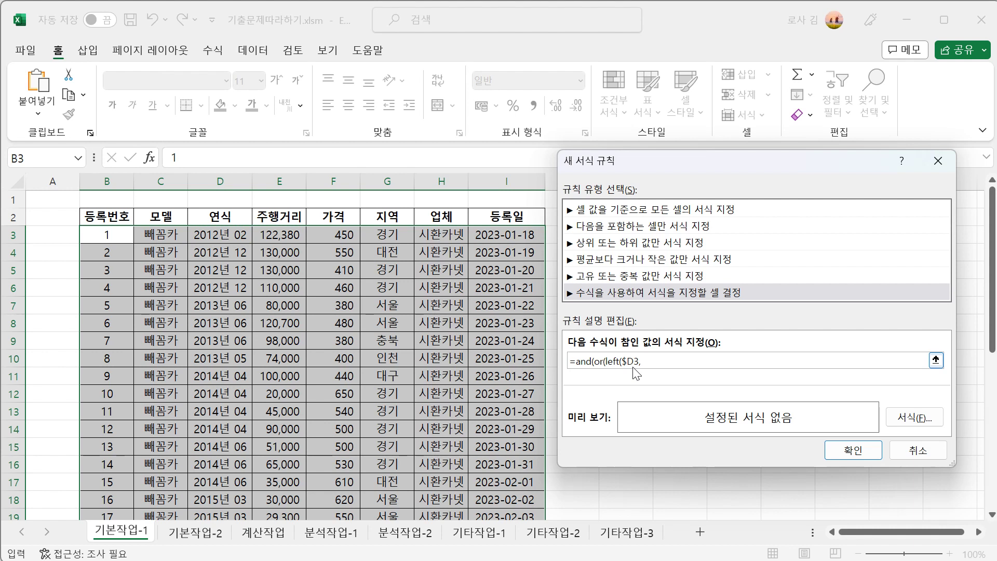
pyautogui.write('4)="2014"')
# - Add the second year condition left($D3,4)="2018" and close the OR part of the formula
pyautogui.write(',left(')
pyautogui.click(222, 237)
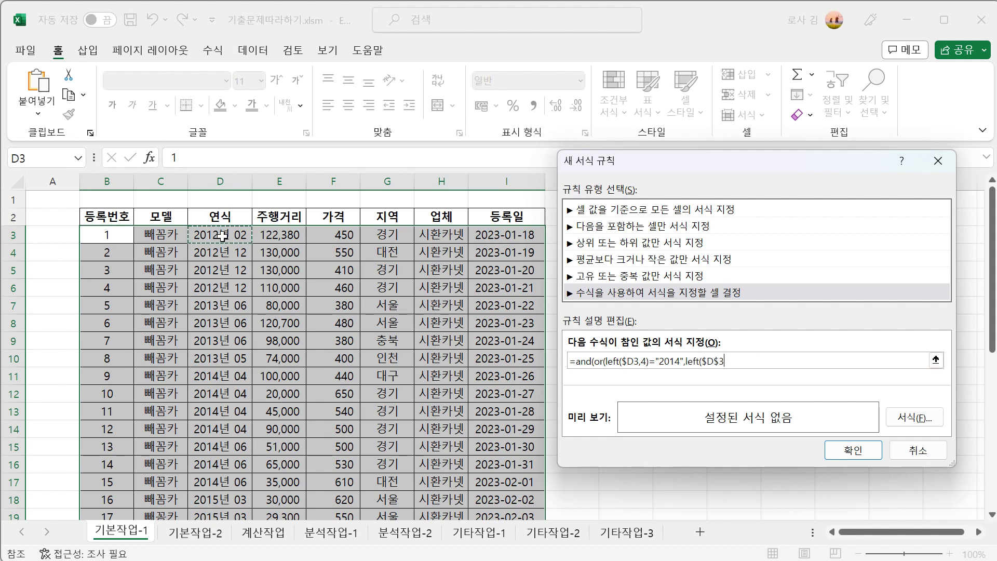
pyautogui.press('F4')
pyautogui.press('F4')
pyautogui.write(',4)')
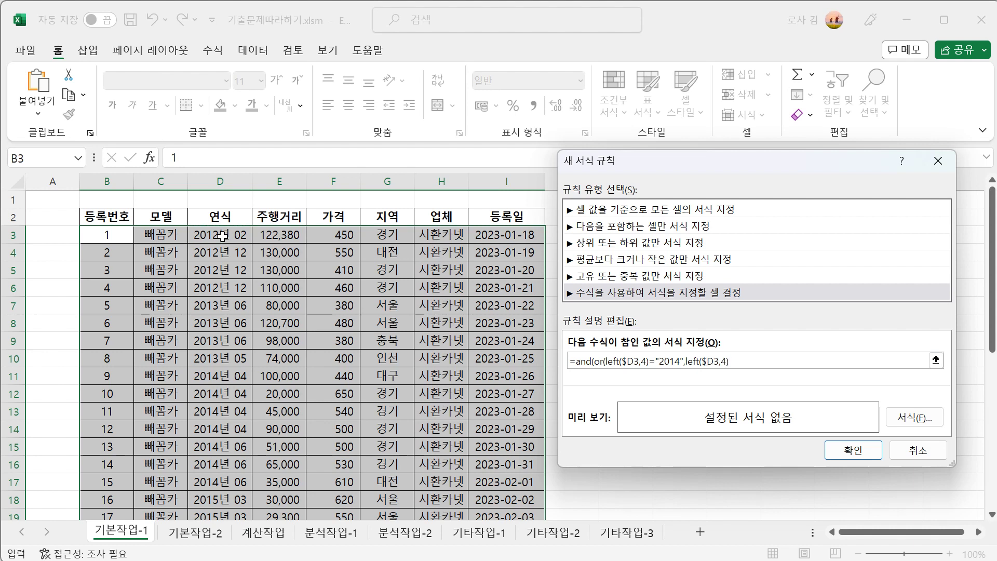
pyautogui.write('="2018"),')
# - Complete the formula with the region exclusion not($G3="경기")), locking only column G
pyautogui.write('not(')
pyautogui.click(383, 235)
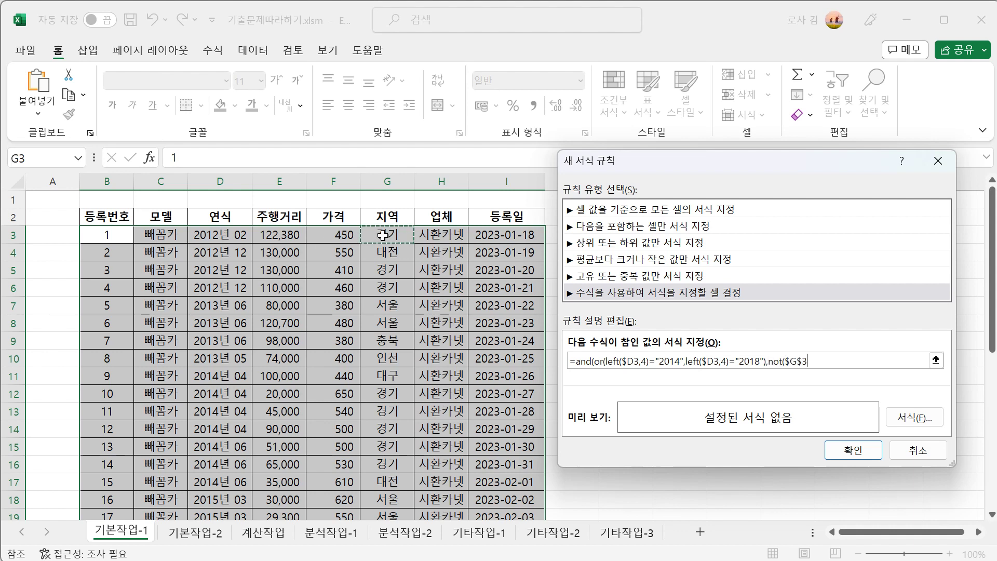
pyautogui.press('F4')
pyautogui.press('F4')
pyautogui.write('=')
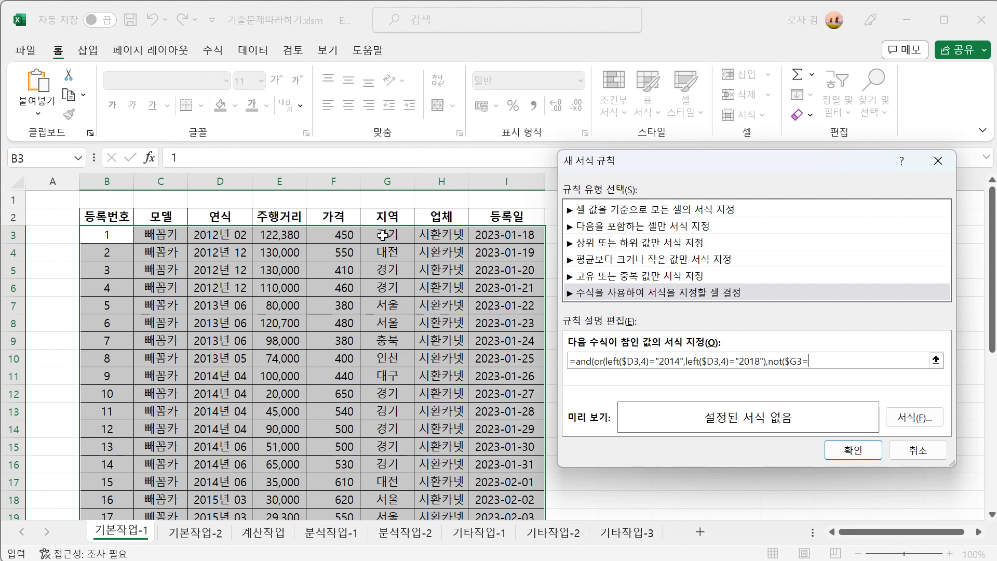
pyautogui.write('"경기"))')
# - Set the rule's format to the bold (굵게) font style with the standard red font color
pyautogui.click(918, 422)
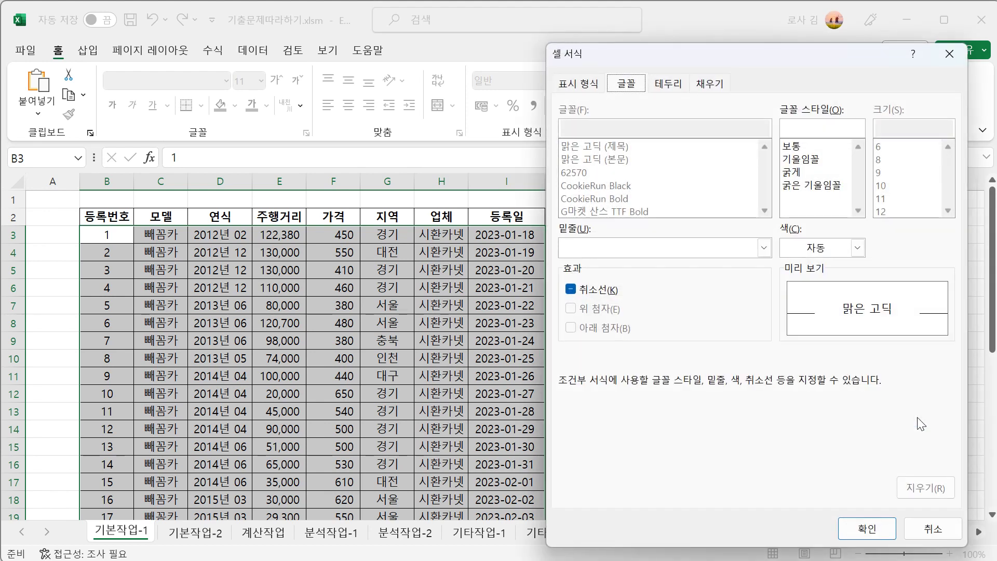
pyautogui.click(792, 172)
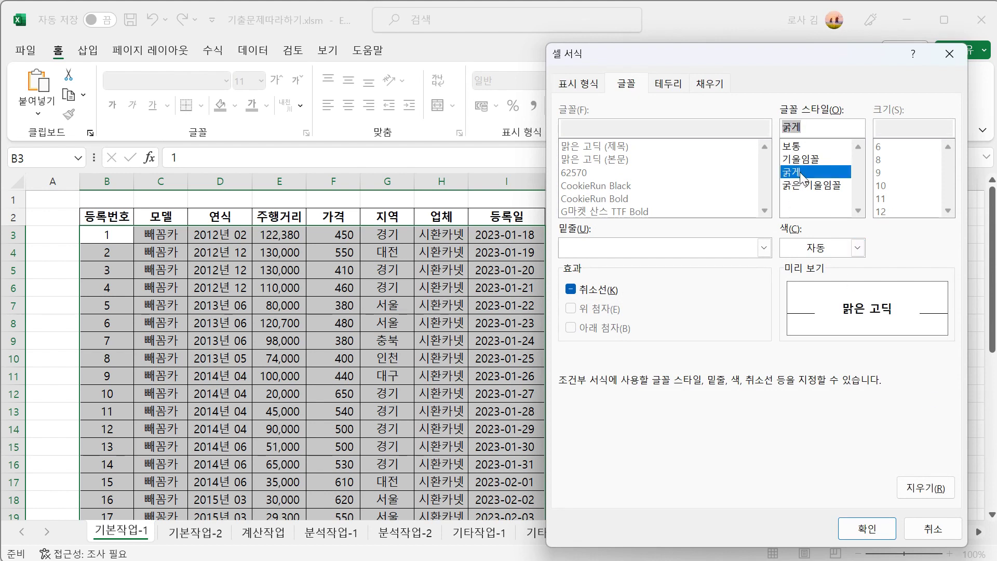
pyautogui.click(837, 247)
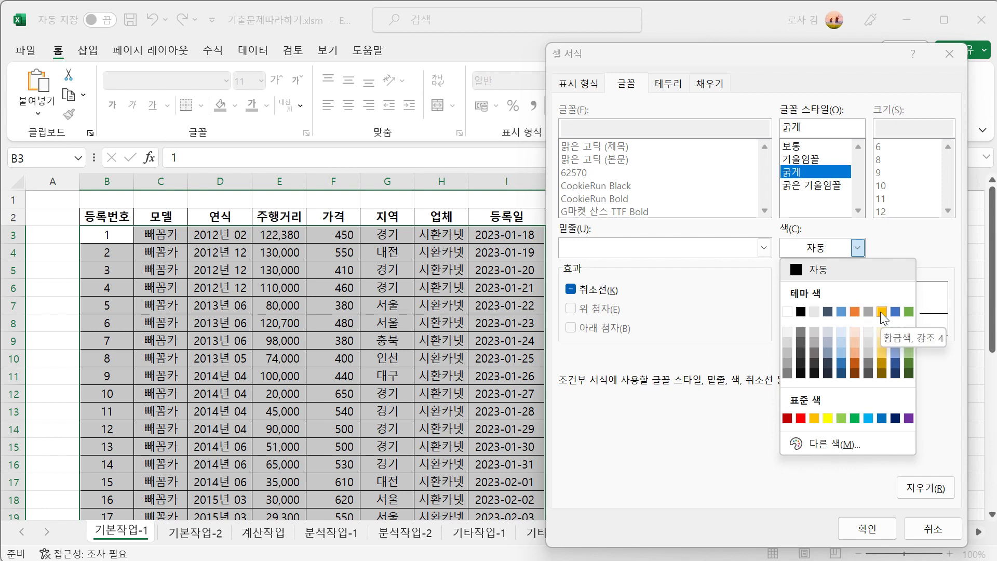
pyautogui.click(802, 419)
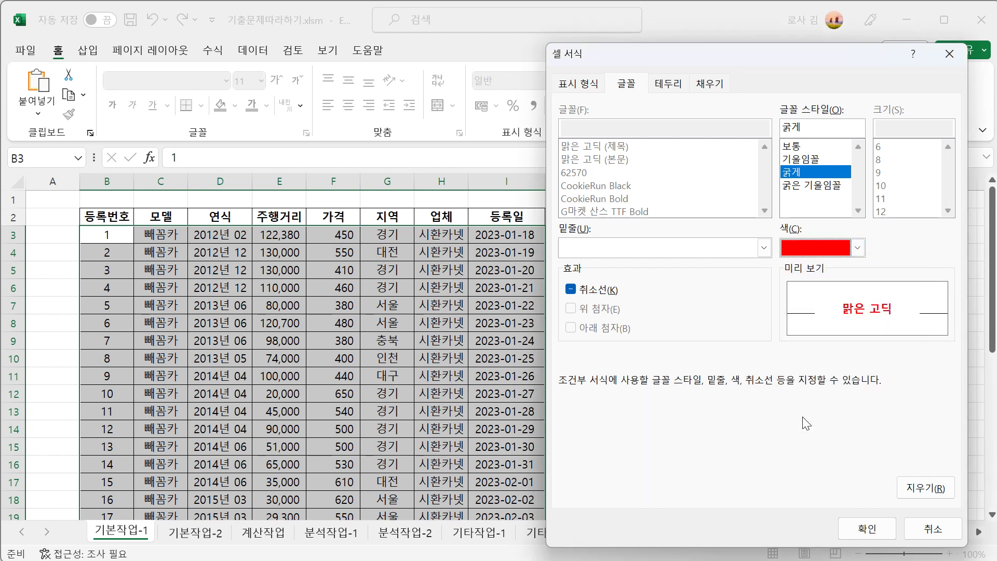
pyautogui.click(880, 534)
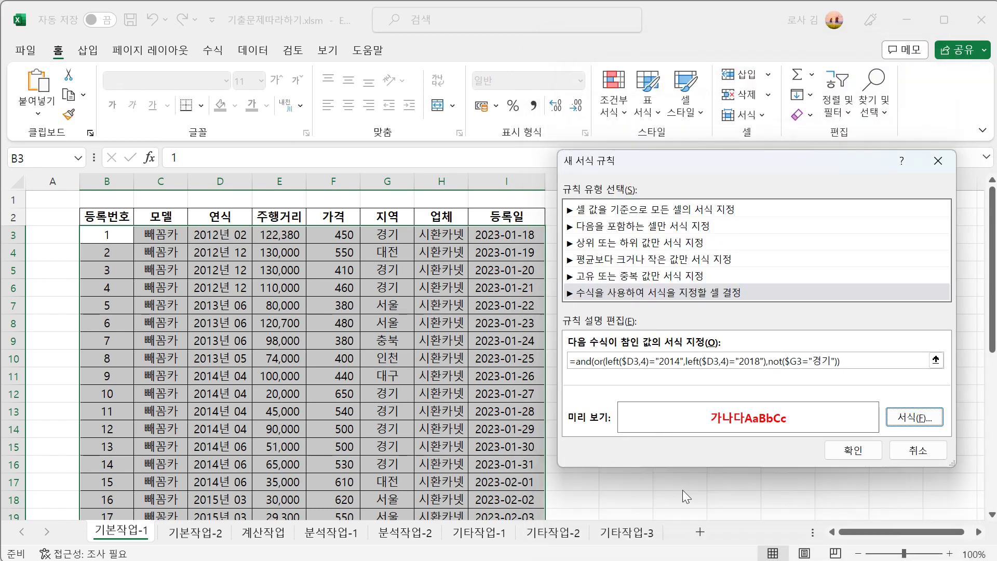
# - Apply the new rule to the table and autofit the width of the 주행거리 column (E)
pyautogui.click(870, 454)
pyautogui.click(734, 429)
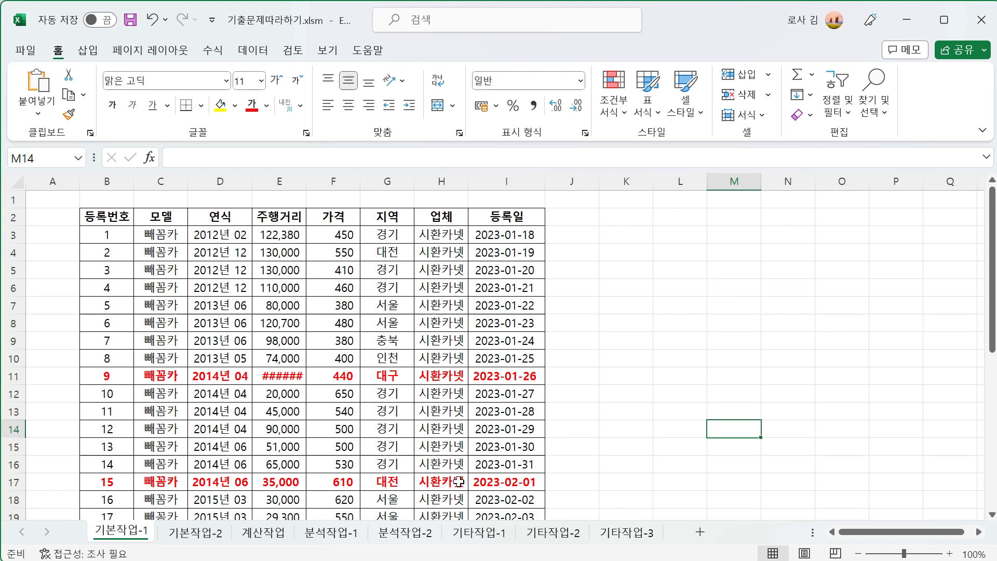
pyautogui.doubleClick(307, 179)
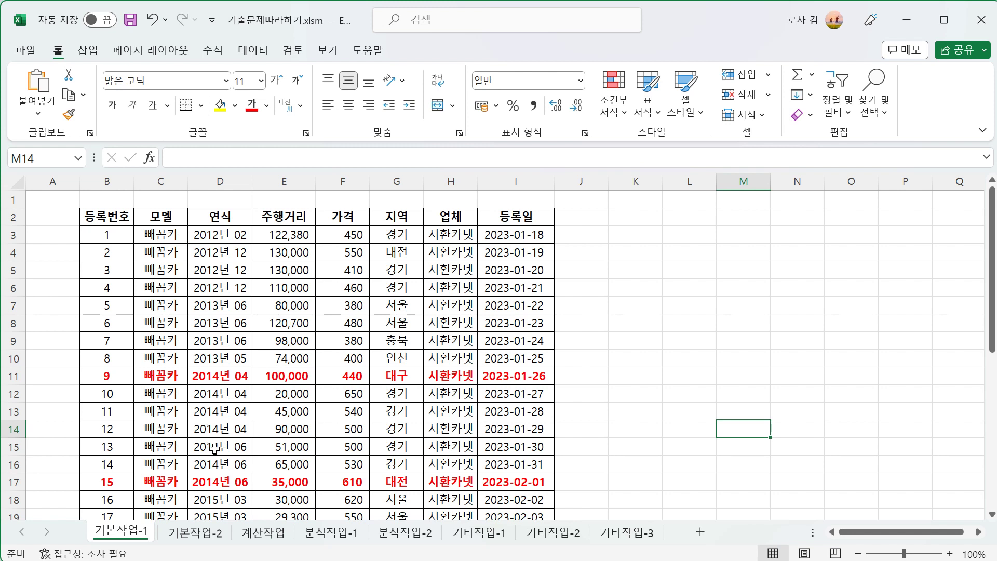
# - Change the region in cell G15 to 서울 to test the conditional formatting
pyautogui.click(403, 445)
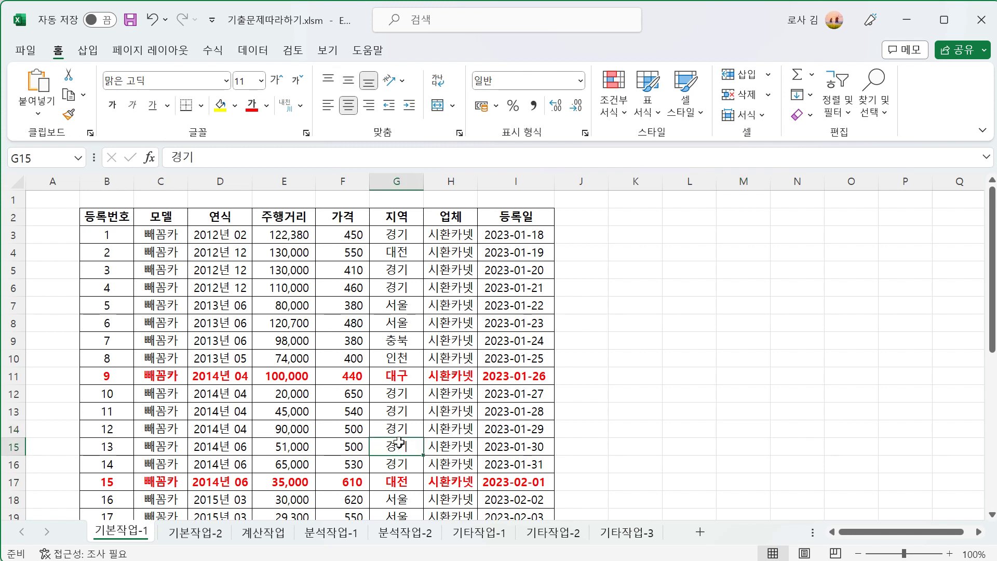
pyautogui.write('서울')
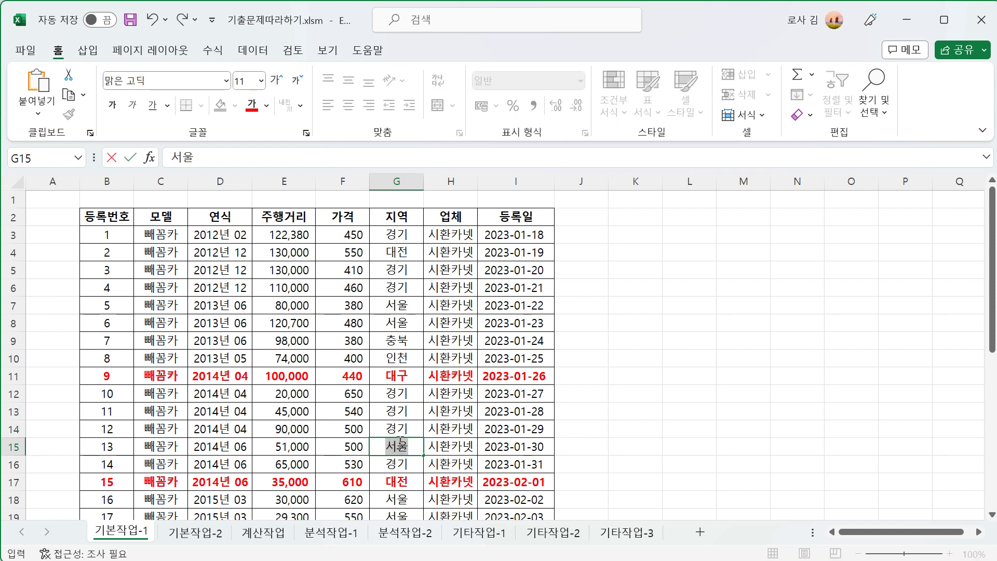
pyautogui.press('Return')
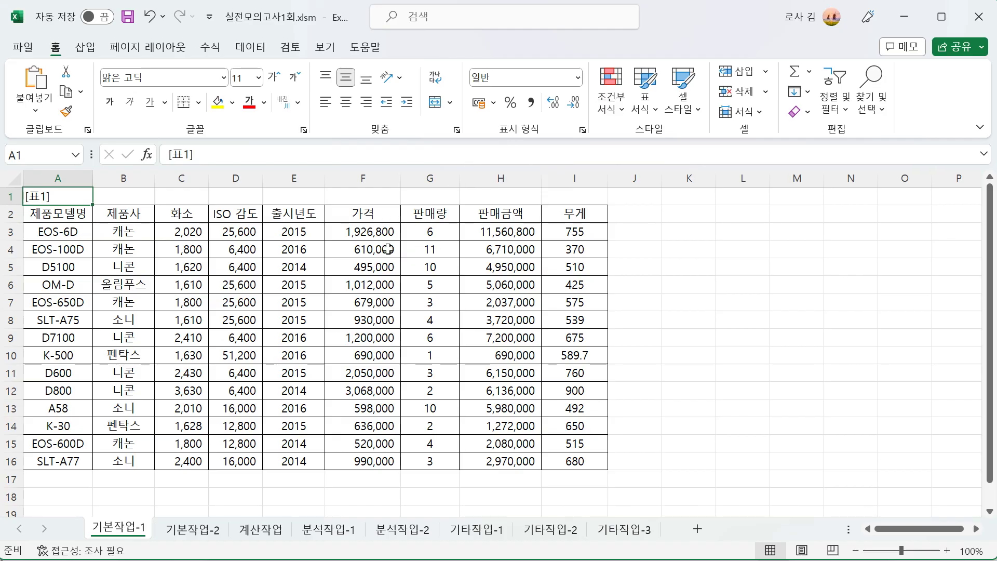
# - Start a new formula-based conditional formatting rule for the [표1] data rows A3:I16, without the header row
pyautogui.click(67, 235)
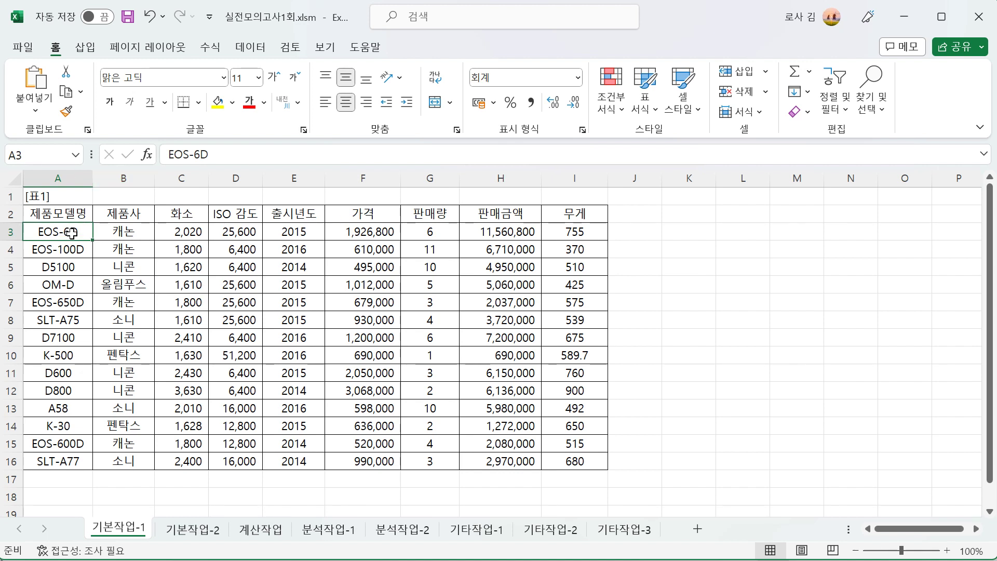
pyautogui.hotkey('ctrl', 'shift', 'Down')
pyautogui.hotkey('ctrl', 'shift', 'Right')
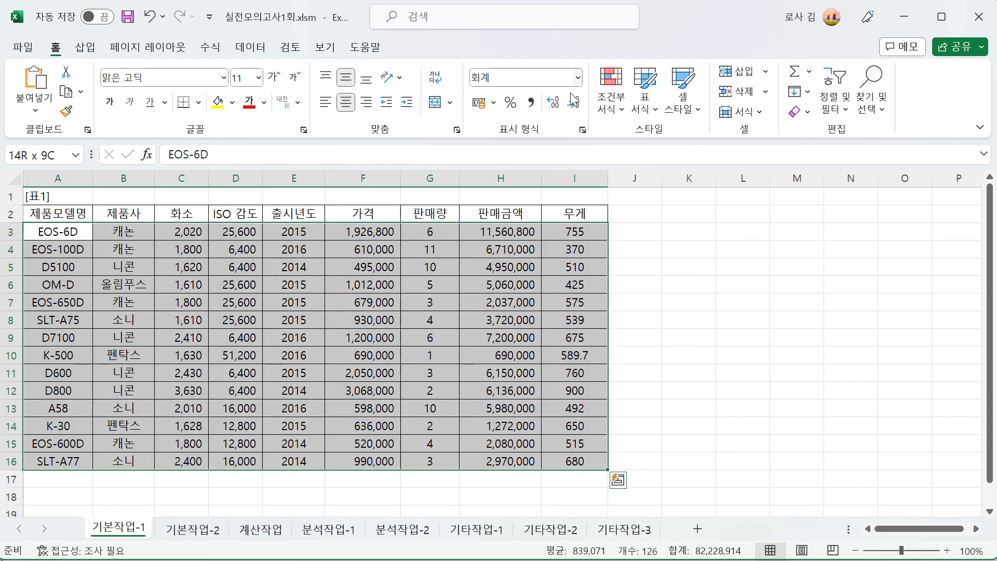
pyautogui.click(610, 111)
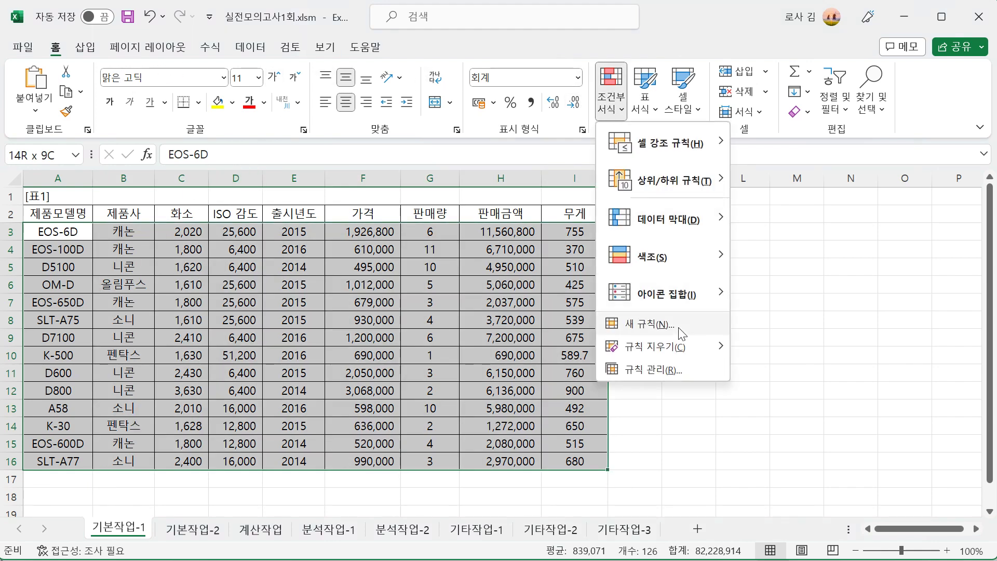
pyautogui.click(682, 335)
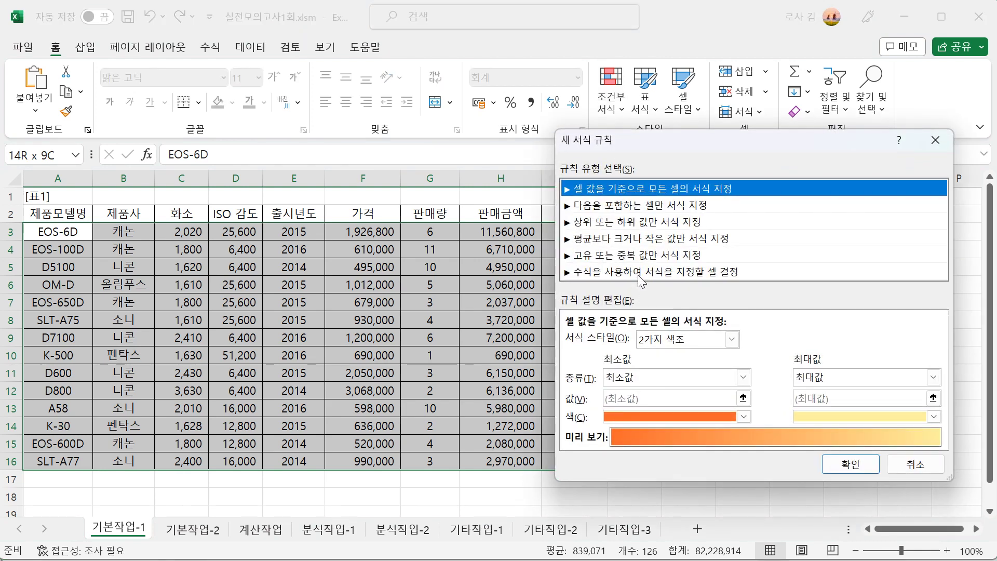
pyautogui.click(640, 275)
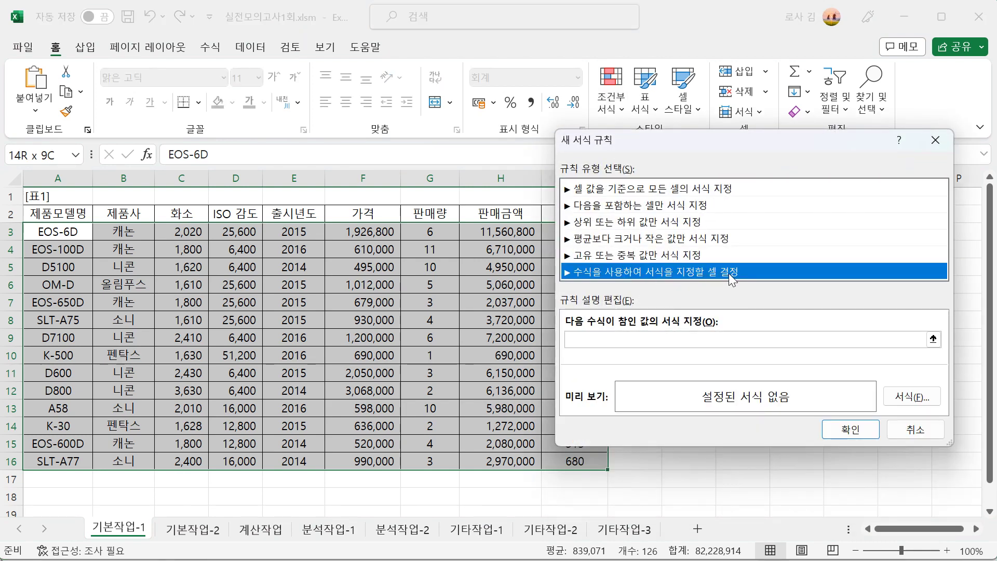
# - Begin the rule formula with =and(or(left($A3,1)="D", locking only column A
pyautogui.click(603, 343)
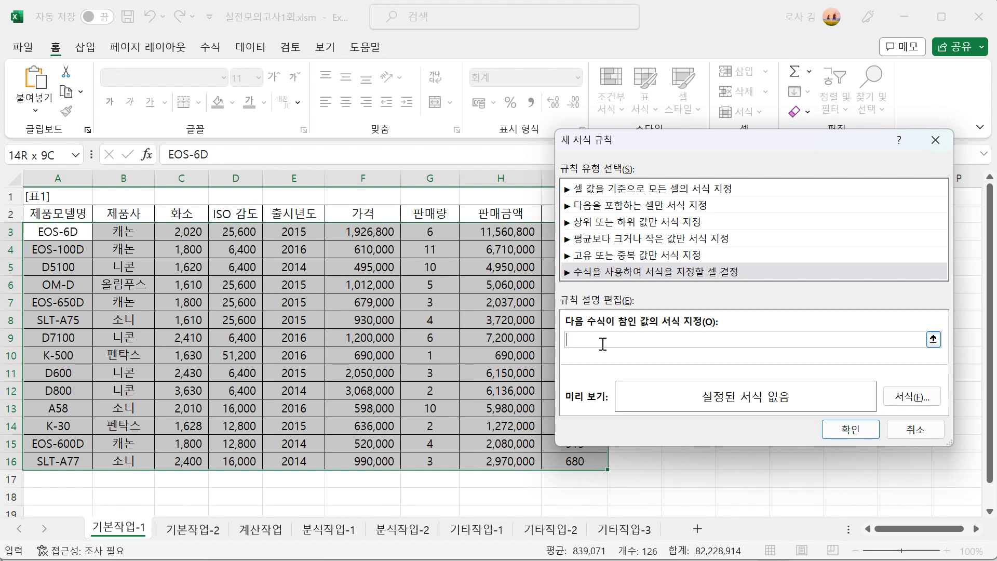
pyautogui.write('=and(or')
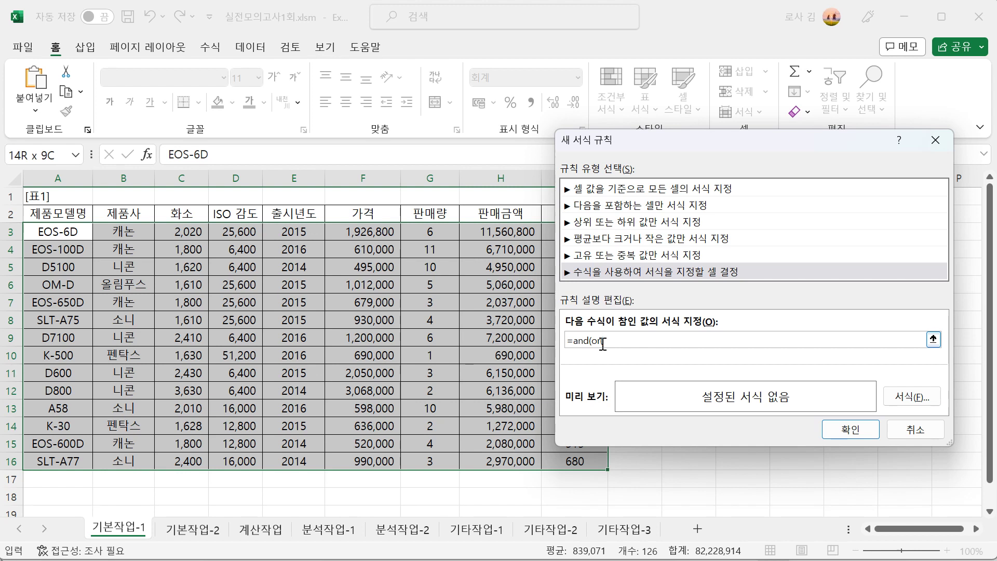
pyautogui.write('(left(')
pyautogui.click(59, 229)
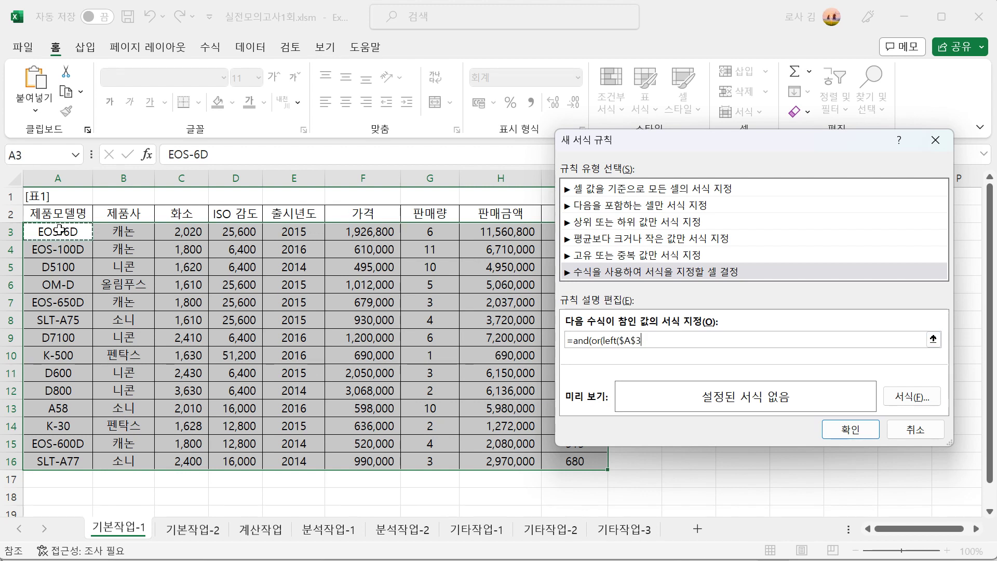
pyautogui.press('F4')
pyautogui.press('F4')
pyautogui.write(',1')
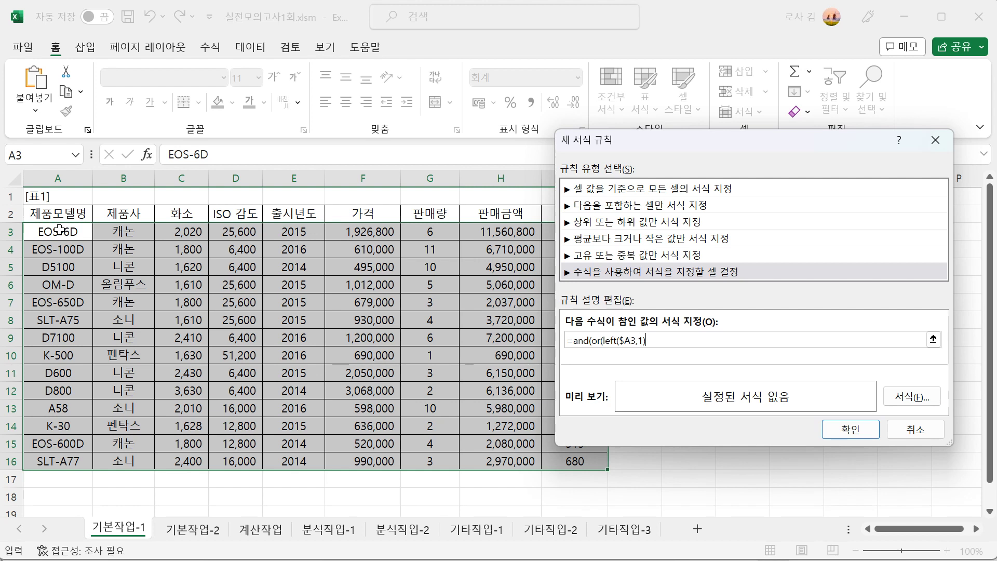
pyautogui.write(')="D",left(')
# - Add the second model-name condition left($A3,1)="E" and close the OR part of the formula
pyautogui.click(60, 229)
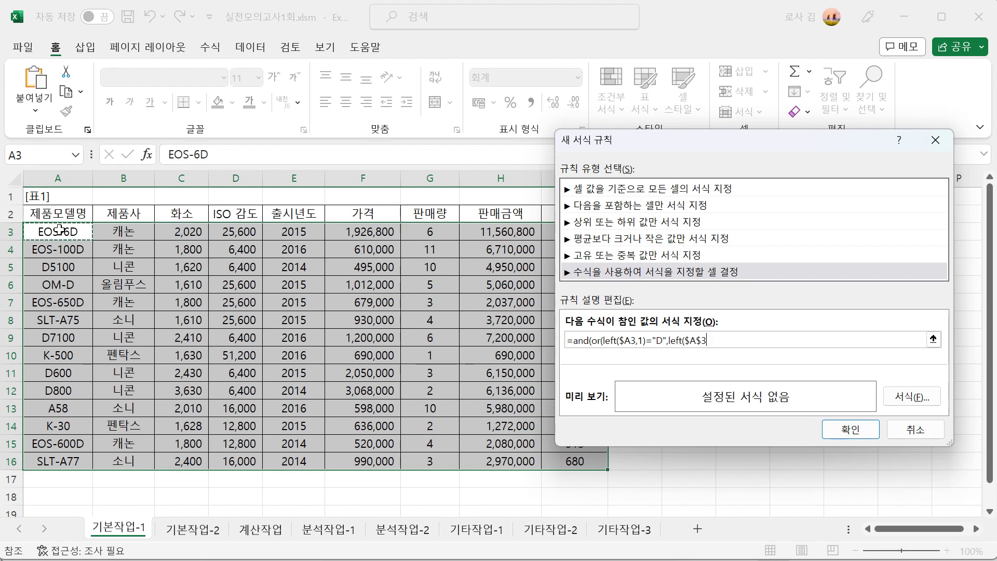
pyautogui.press('F4')
pyautogui.press('F4')
pyautogui.write(',1)')
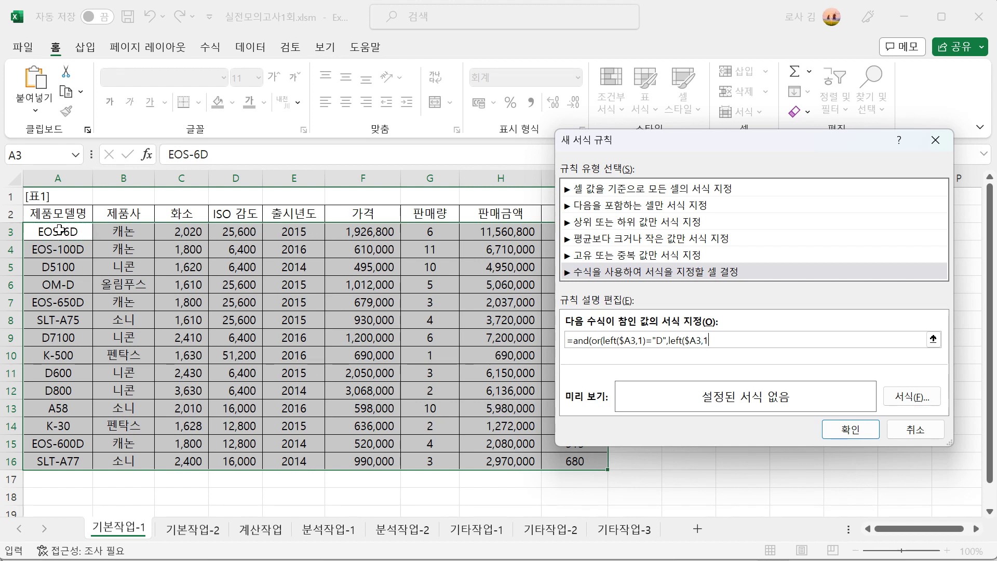
pyautogui.write('="E"),')
# - Complete the formula with the price condition $F3>=1500000), locking only column F, and open the rule's format settings
pyautogui.click(382, 233)
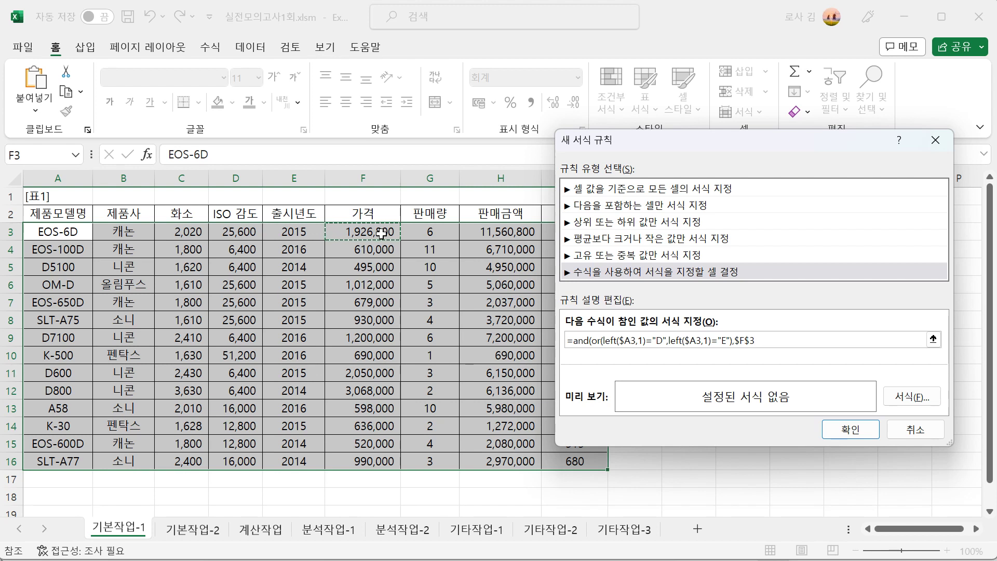
pyautogui.press('F4')
pyautogui.press('F4')
pyautogui.write('>=')
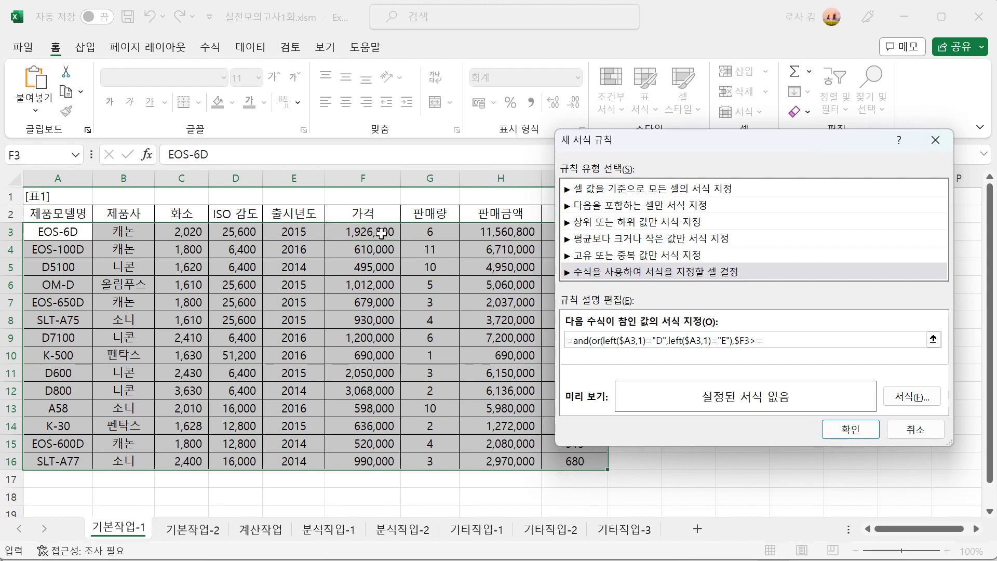
pyautogui.write('1500000)')
pyautogui.click(909, 399)
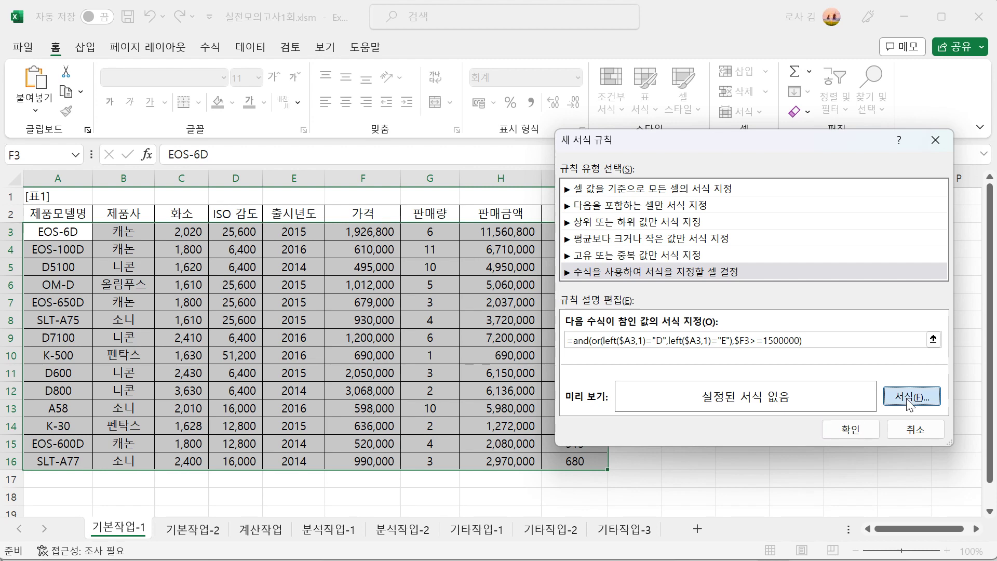
# - Give the new rule a bold font style with standard red font colour and apply it to the [표1] data rows
pyautogui.click(789, 151)
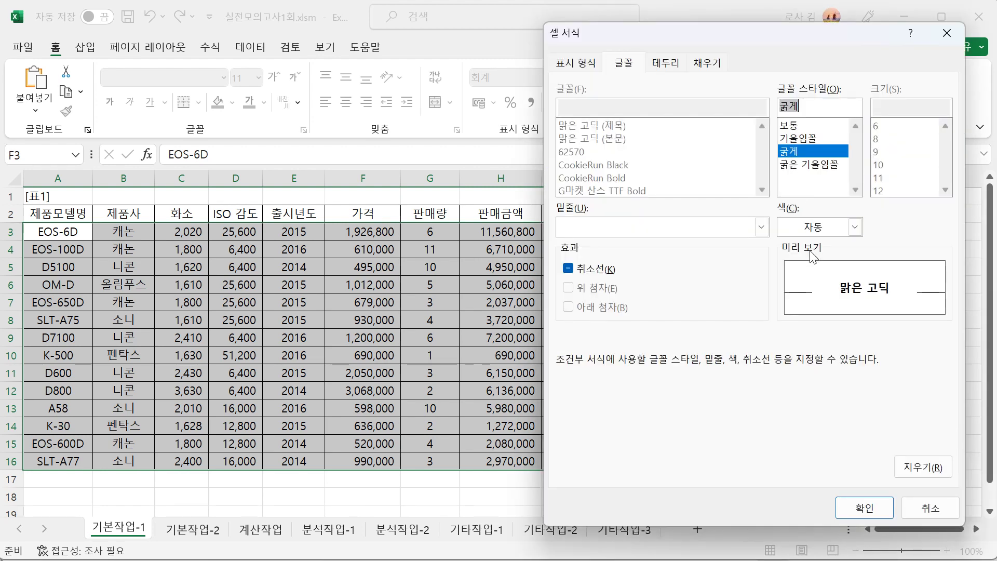
pyautogui.click(855, 227)
pyautogui.click(799, 398)
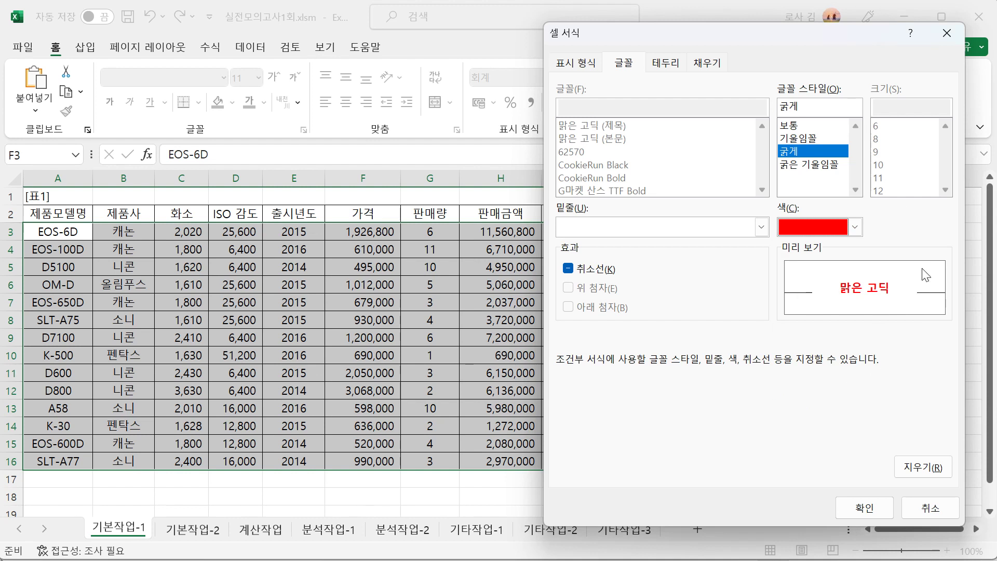
pyautogui.click(719, 67)
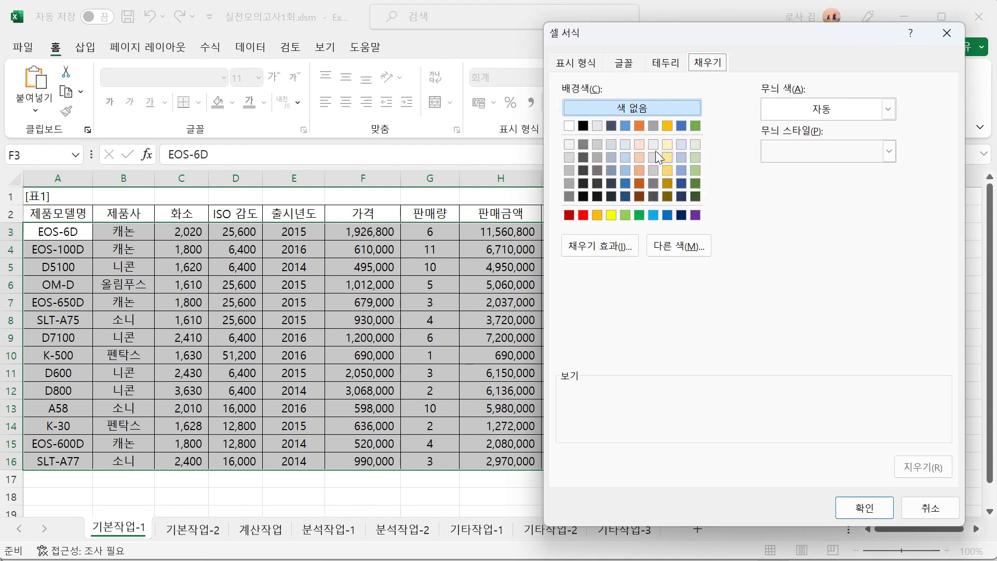
pyautogui.click(631, 65)
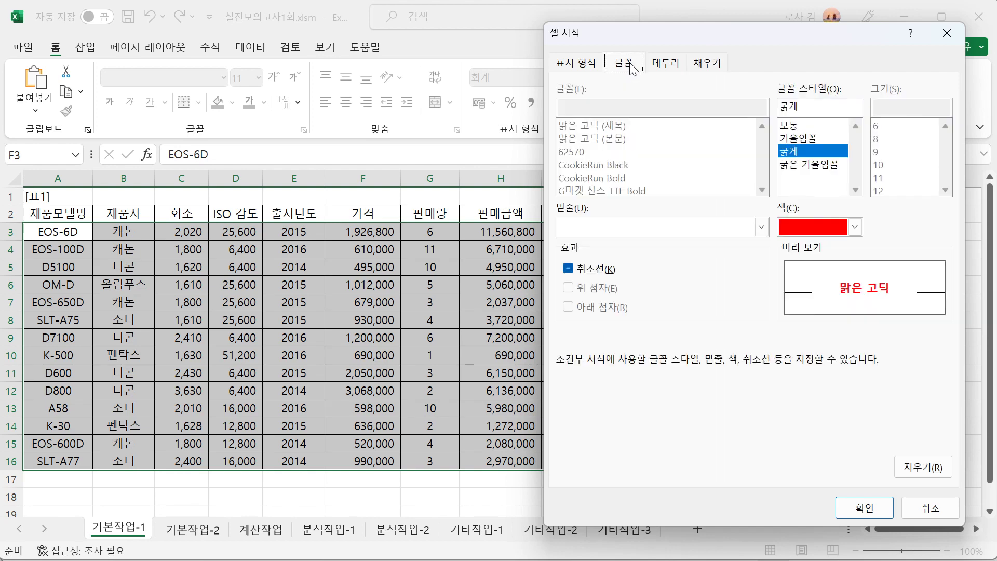
pyautogui.click(876, 503)
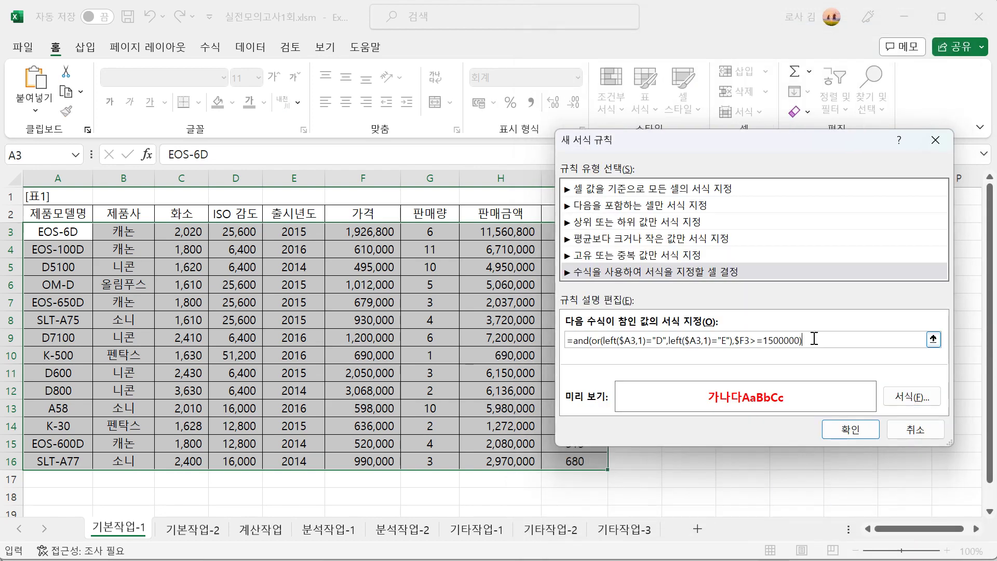
pyautogui.click(849, 429)
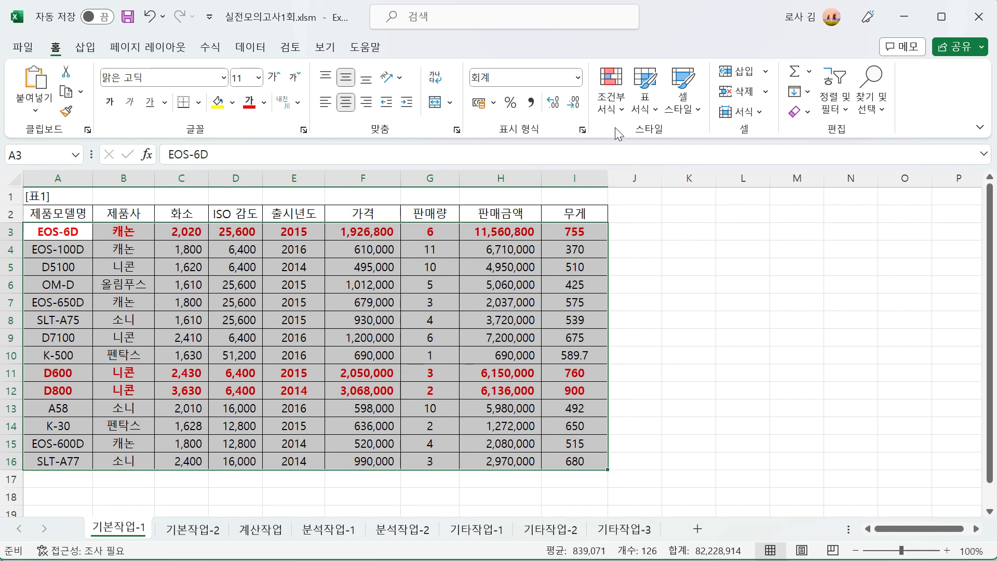
# - Edit the existing rule for A3:I16 in the rules manager, setting its font colour to standard blue, and apply the change
pyautogui.click(614, 111)
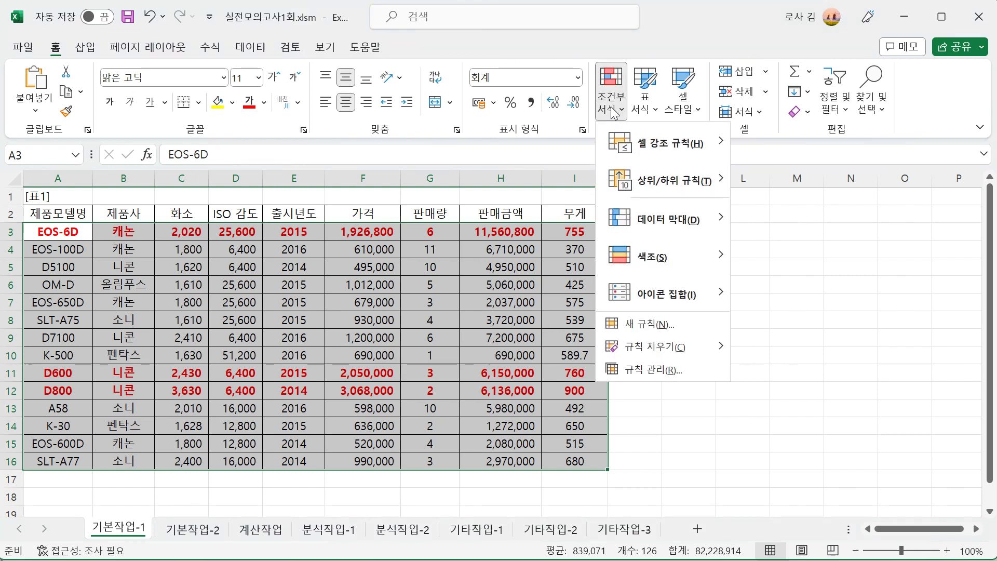
pyautogui.click(680, 373)
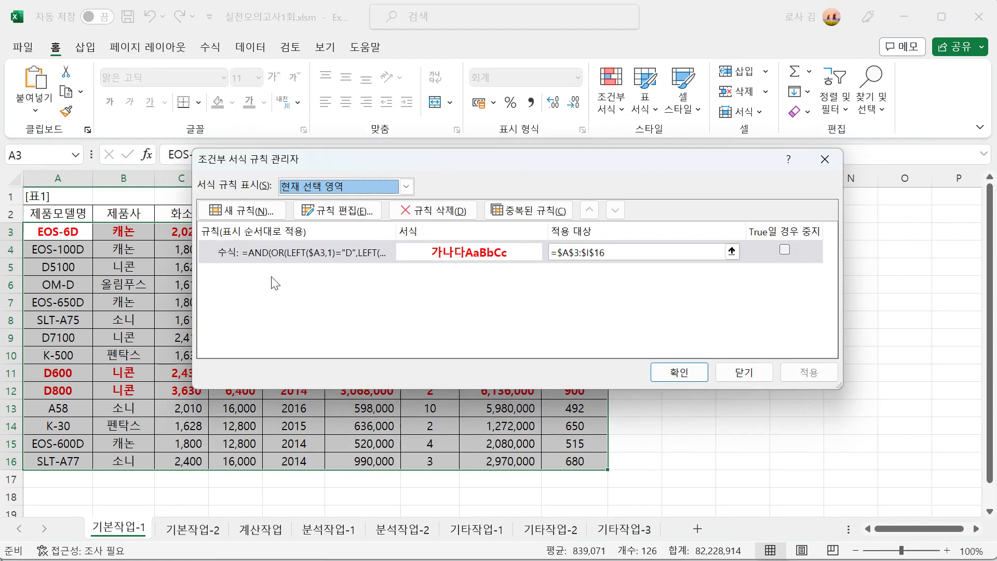
pyautogui.click(340, 211)
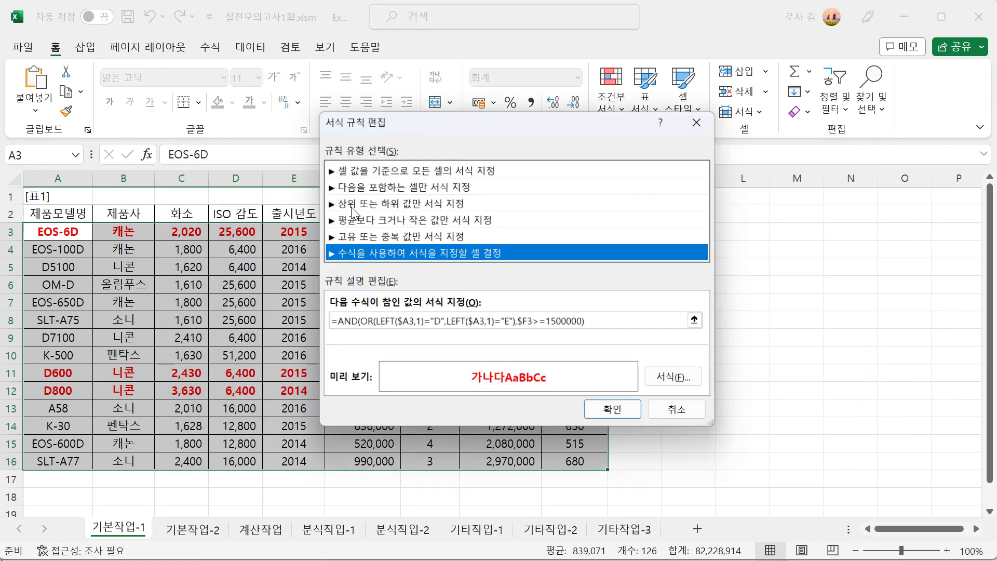
pyautogui.click(535, 321)
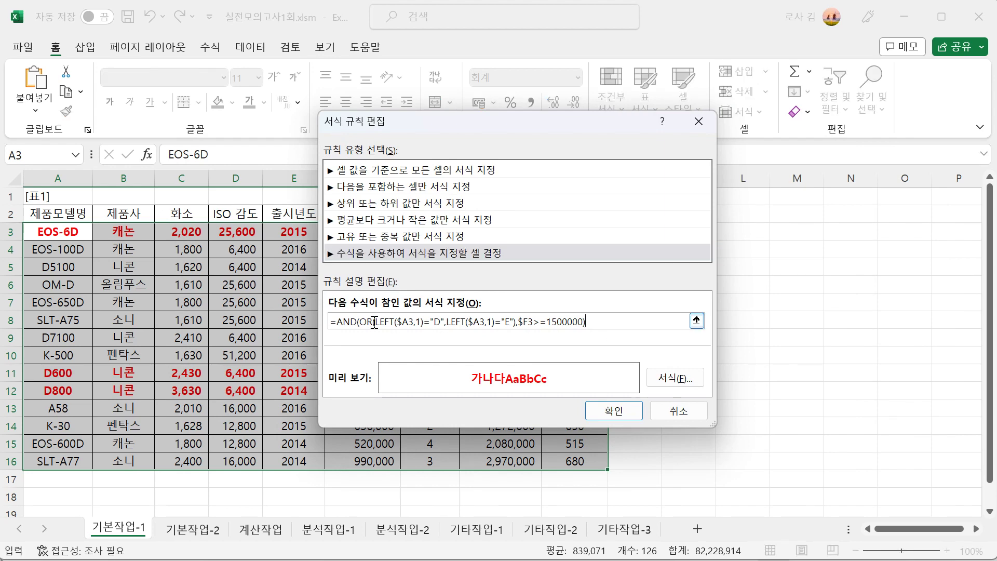
pyautogui.click(666, 386)
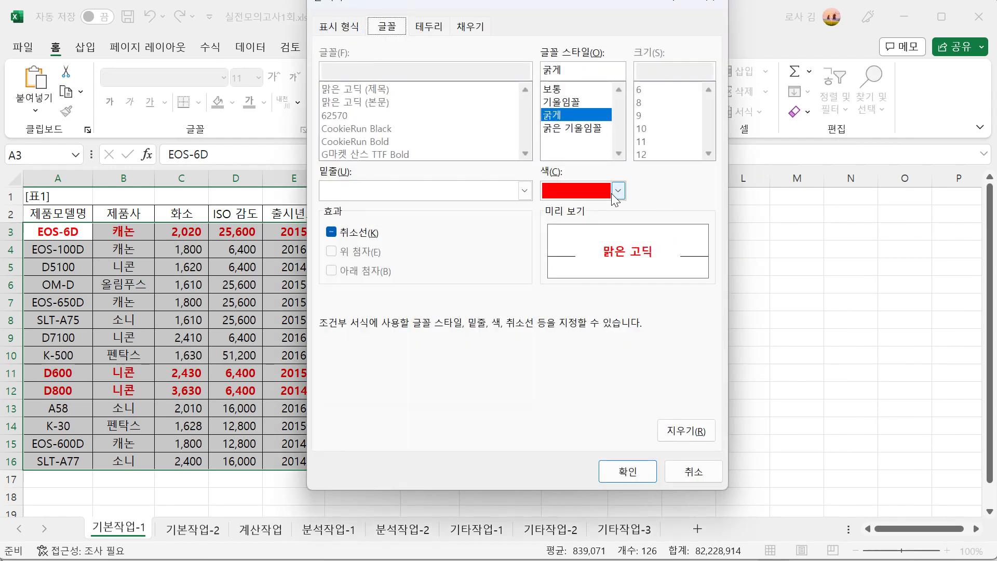
pyautogui.click(617, 197)
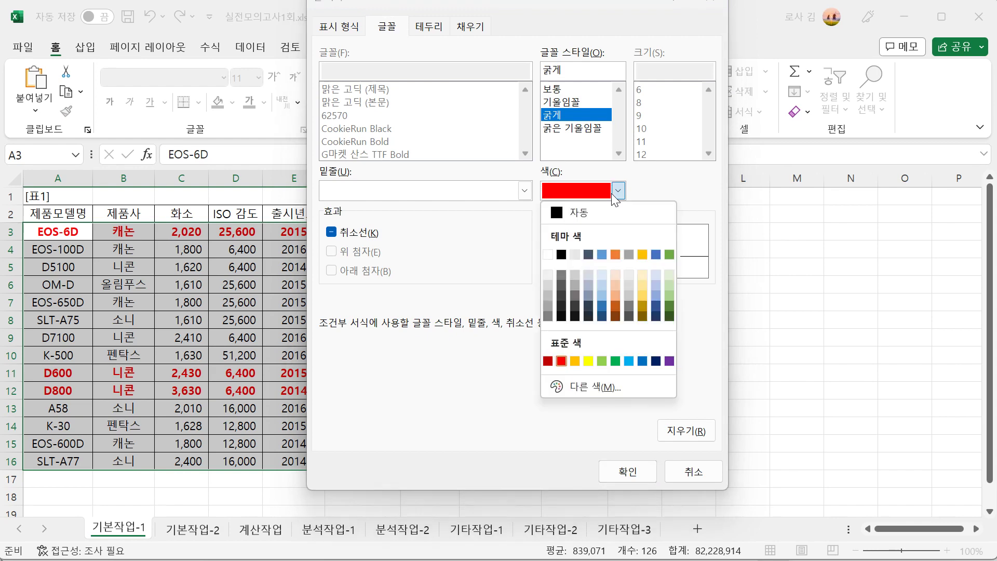
pyautogui.click(642, 360)
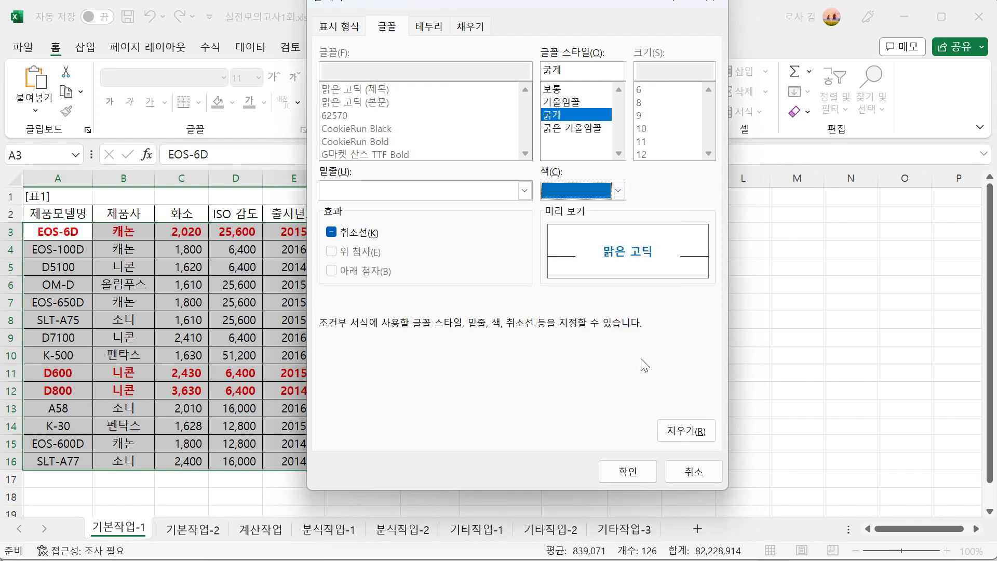
pyautogui.click(623, 472)
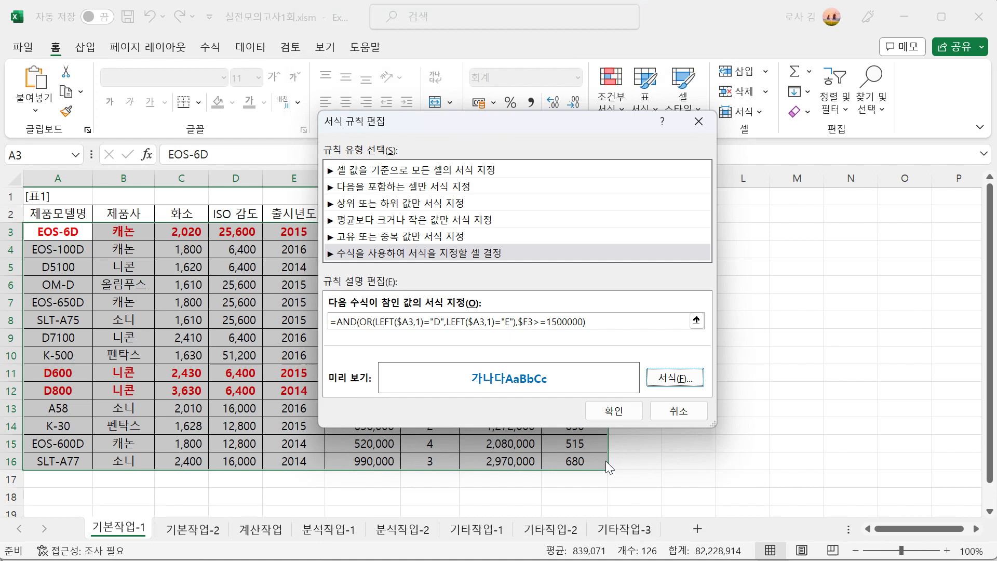
pyautogui.click(611, 412)
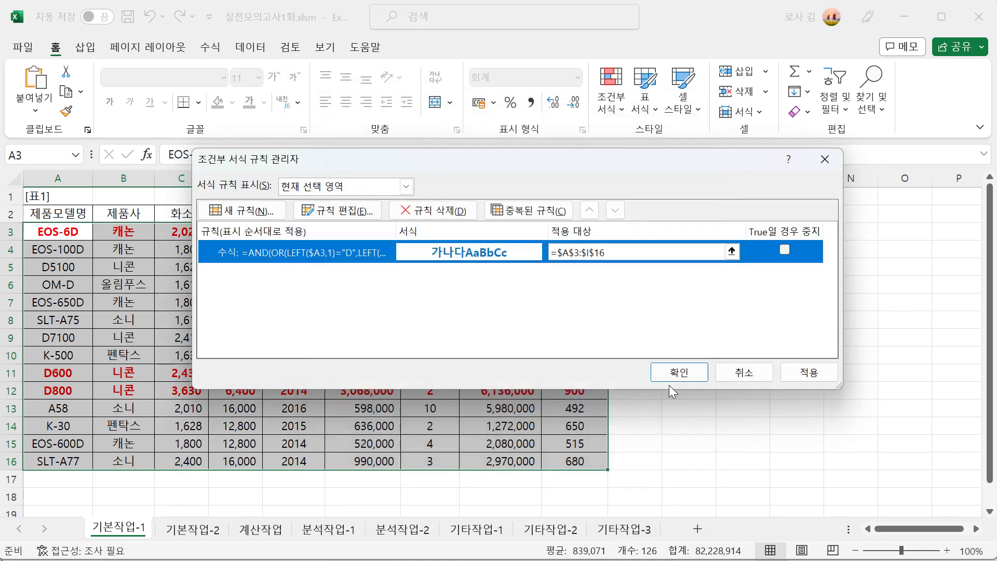
pyautogui.click(672, 373)
pyautogui.click(644, 373)
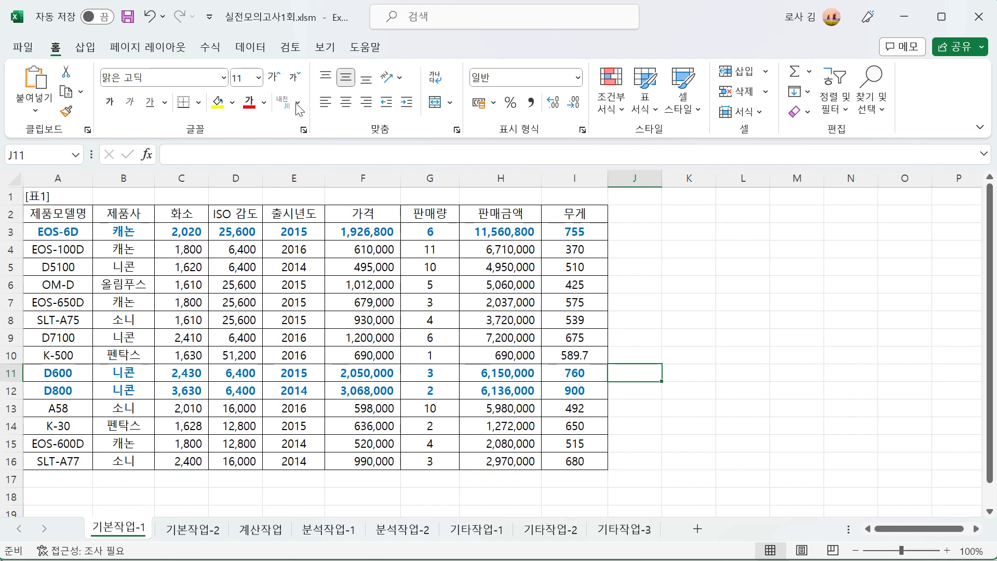
# - Clear all conditional formatting rules from the entire sheet
pyautogui.click(615, 106)
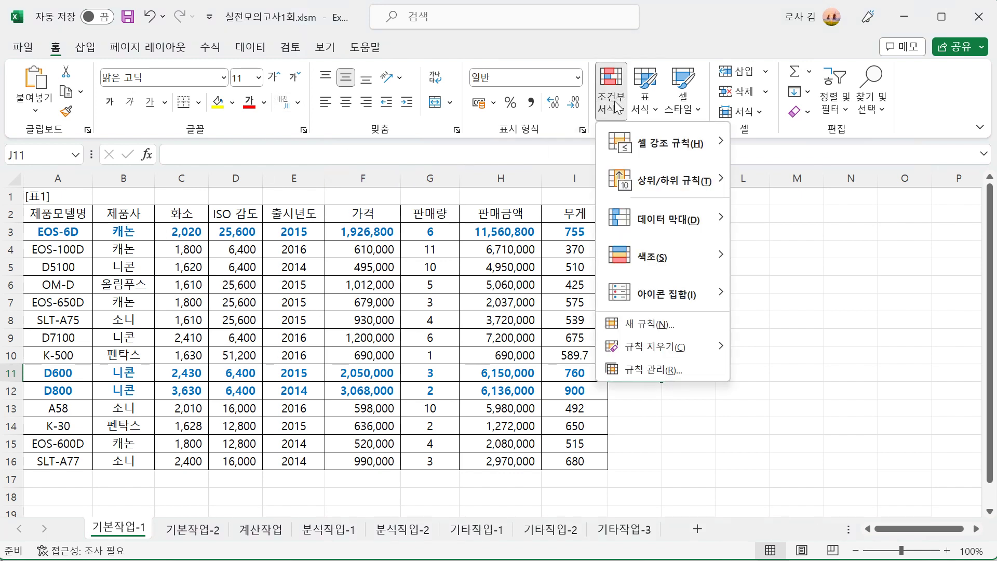
pyautogui.moveTo(658, 348)
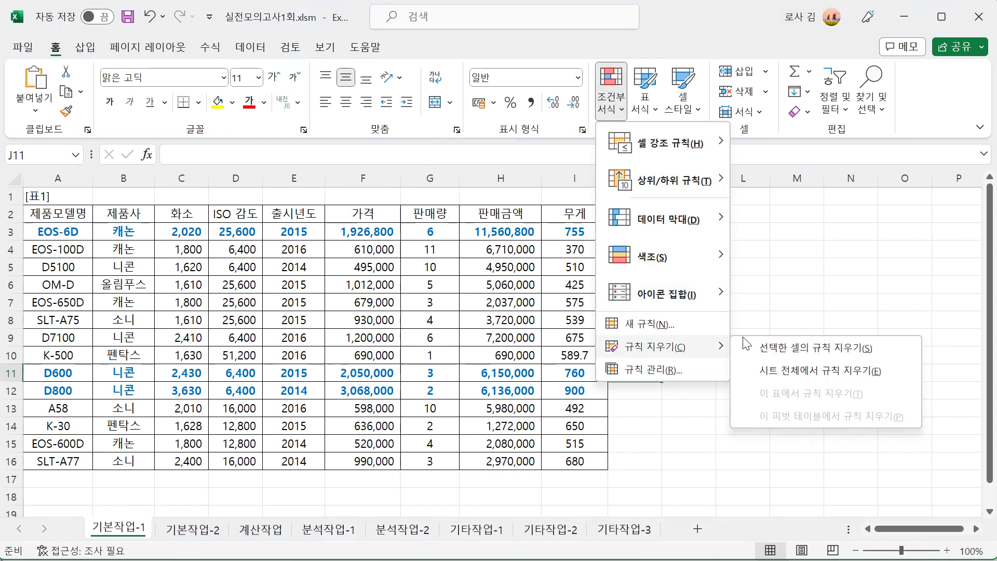
pyautogui.click(816, 373)
pyautogui.moveTo(76, 232); pyautogui.dragTo(124, 267)
pyautogui.moveTo(406, 410); pyautogui.dragTo(577, 463)
pyautogui.click(619, 115)
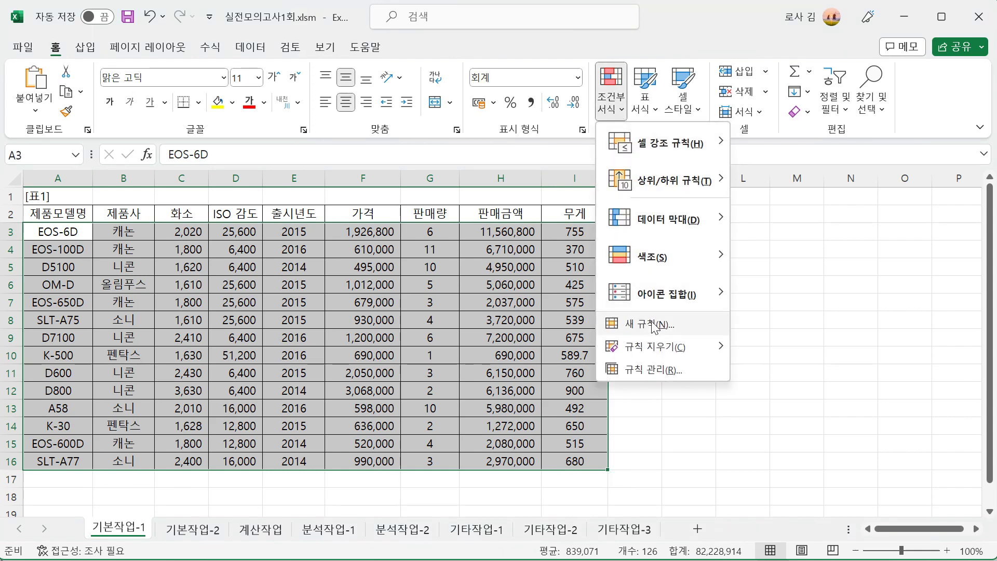
pyautogui.click(837, 298)
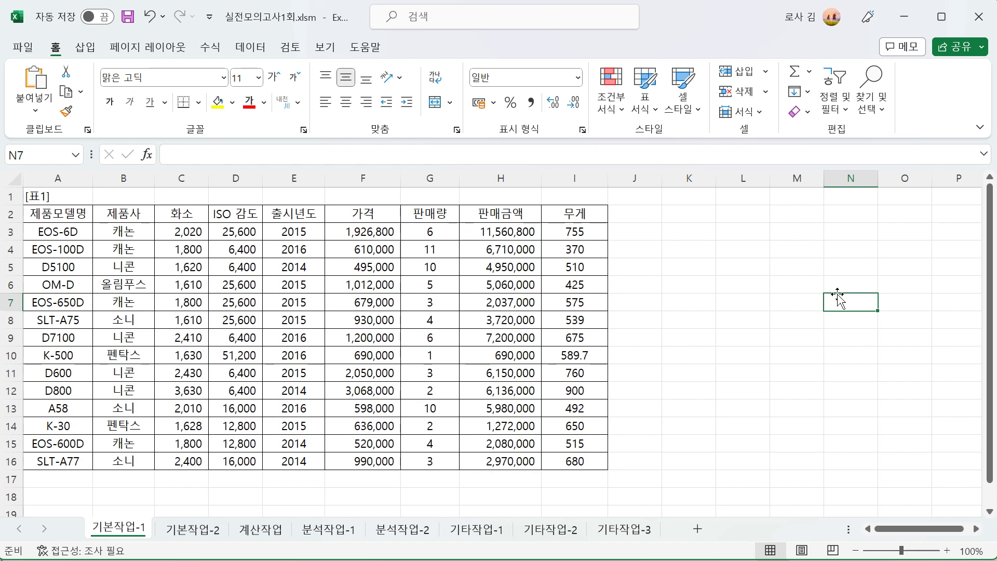